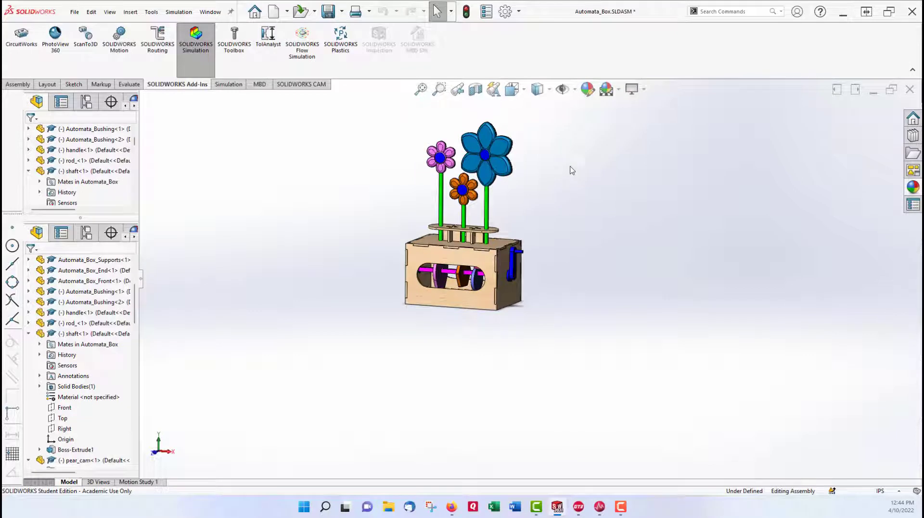
Step: Examine the flower automaton from the front and inspect the cams, roller and shaft through the open underside of the box
middle_drag(575, 163, 568, 157)
key(Escape)
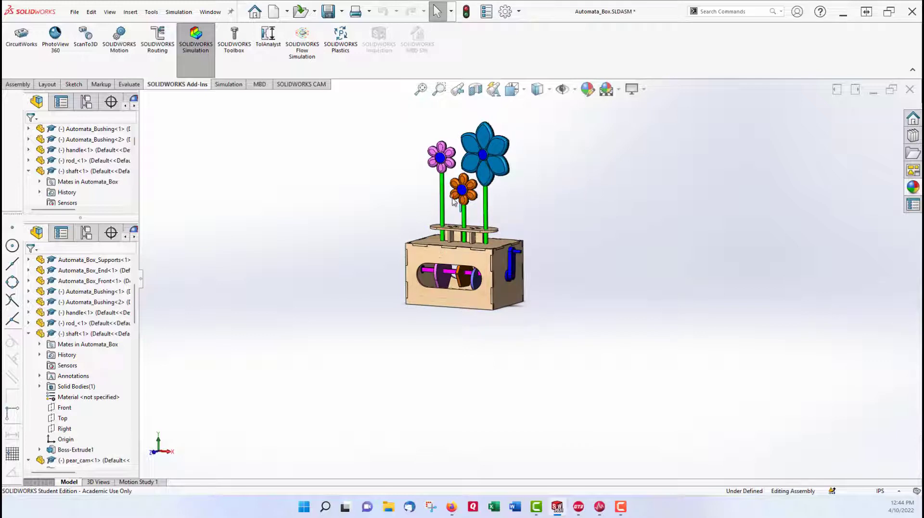
scroll(522, 277, down, 1)
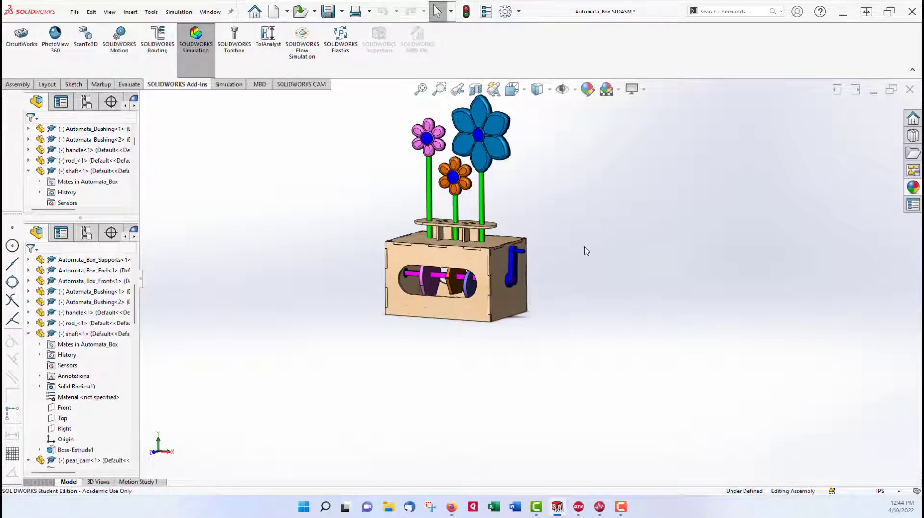
middle_drag(512, 270, 470, 77)
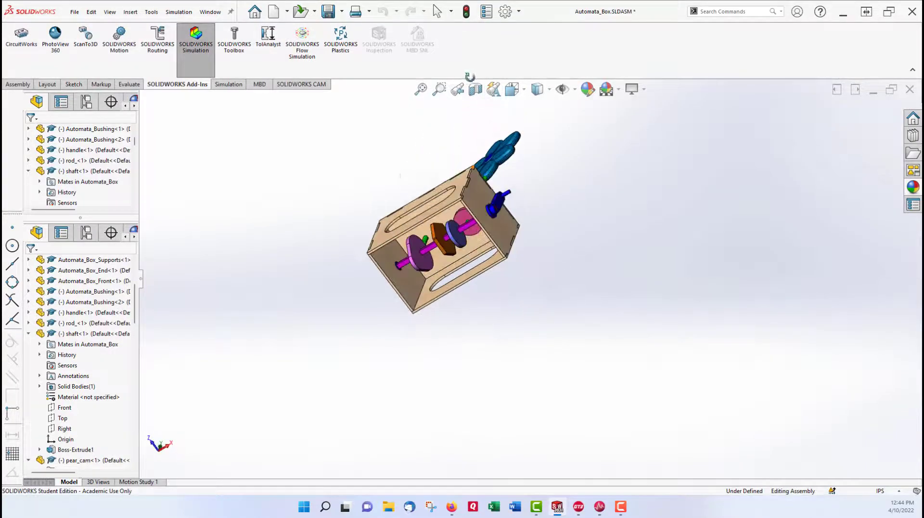
scroll(432, 261, down, 2)
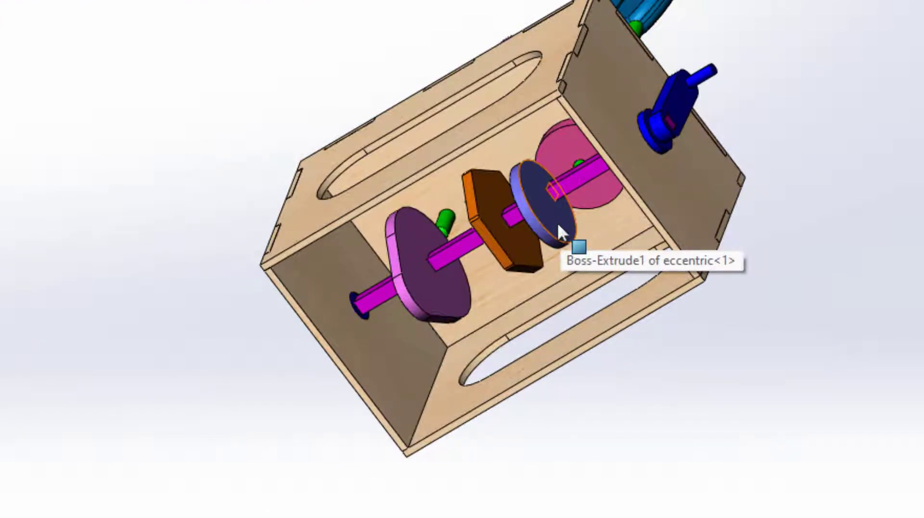
scroll(567, 146, down, 2)
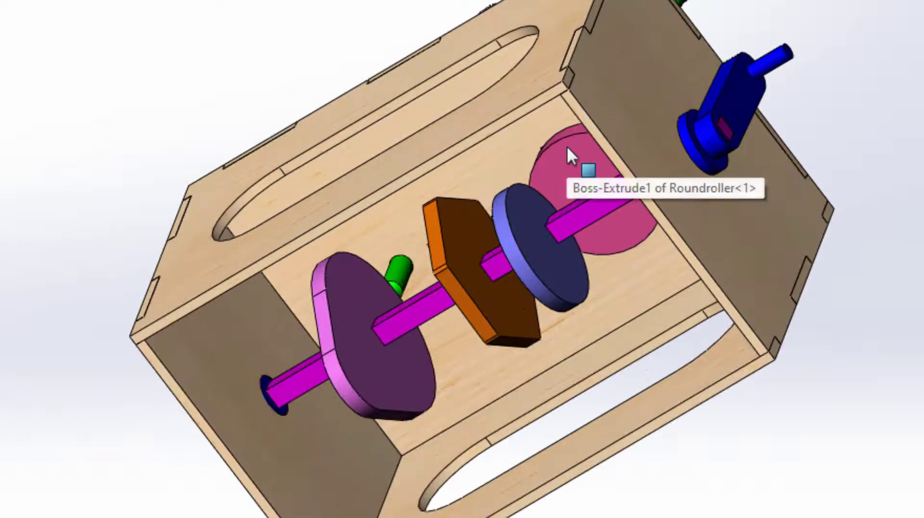
middle_drag(567, 145, 577, 183)
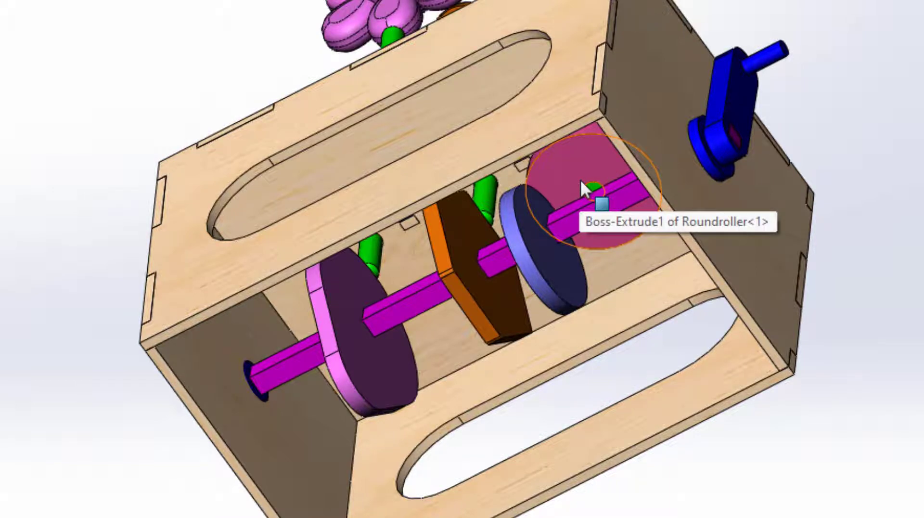
scroll(730, 164, up, 4)
middle_drag(729, 164, 720, 386)
scroll(722, 303, up, 3)
scroll(701, 228, down, 5)
scroll(700, 225, down, 1)
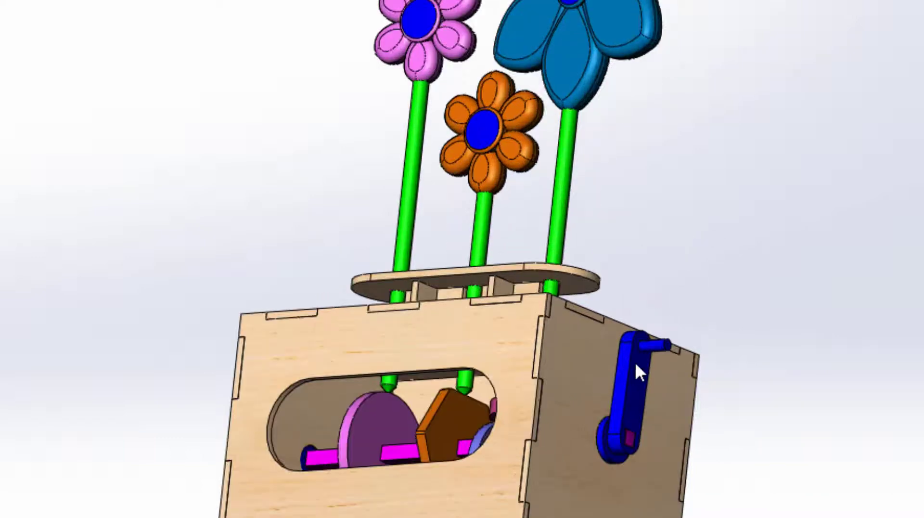
Step: Turn the crank handle on the side of the box slightly to drive the cams and flowers
click(634, 362)
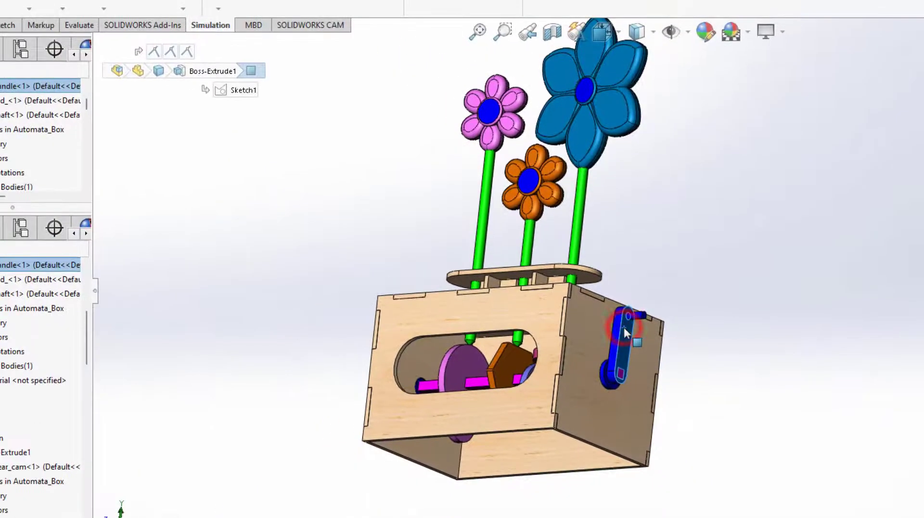
mouse_move(623, 327)
mouse_down()
mouse_move(595, 338)
mouse_move(591, 362)
mouse_move(597, 386)
mouse_move(647, 416)
mouse_move(646, 344)
mouse_move(629, 318)
mouse_move(603, 323)
mouse_move(618, 334)
mouse_move(592, 402)
mouse_move(607, 415)
mouse_move(623, 412)
mouse_move(638, 389)
mouse_move(638, 355)
mouse_move(624, 330)
mouse_move(549, 330)
mouse_move(532, 370)
mouse_move(553, 405)
mouse_move(611, 415)
mouse_move(633, 389)
mouse_move(614, 332)
mouse_up()
click(749, 348)
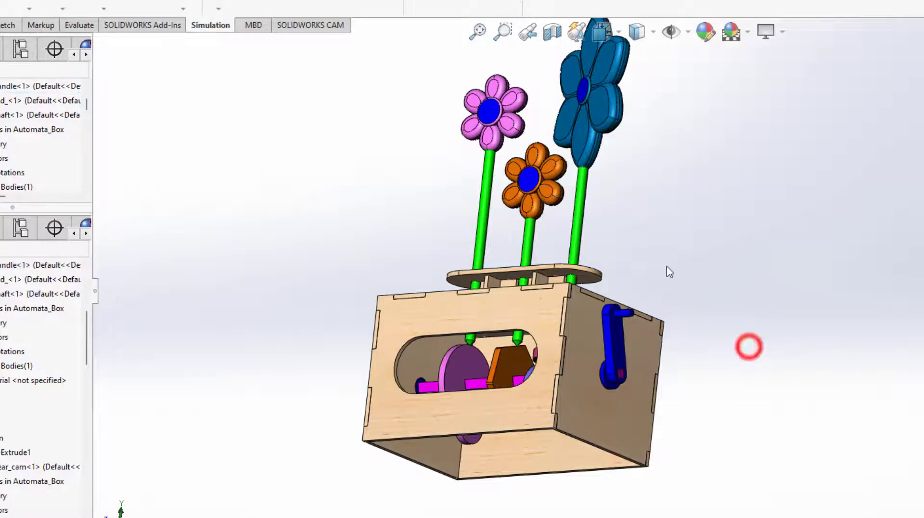
Step: Open Motion Study 1 for the Automata_Box assembly
scroll(666, 266, up, 2)
middle_drag(659, 246, 651, 273)
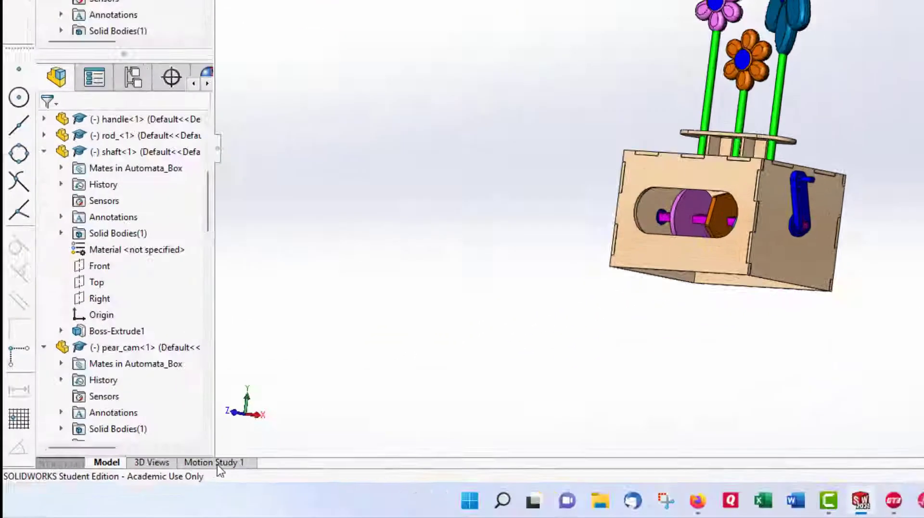
click(141, 482)
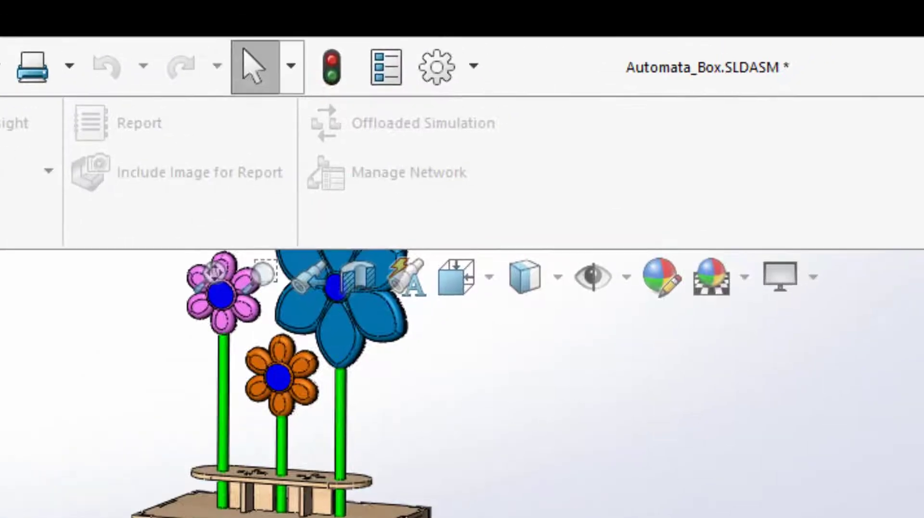
Step: Turn off loading of the SOLIDWORKS Motion add-in at start-up and accept the add-in settings
click(473, 66)
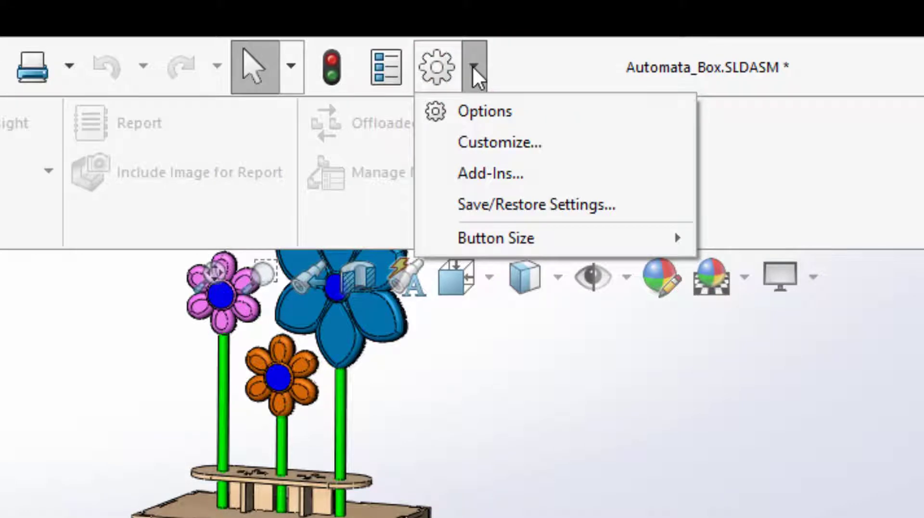
click(495, 171)
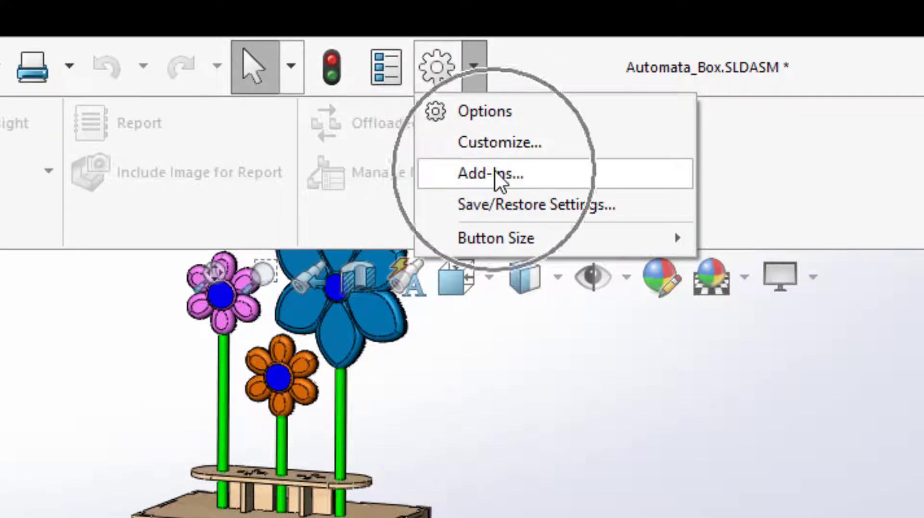
click(495, 173)
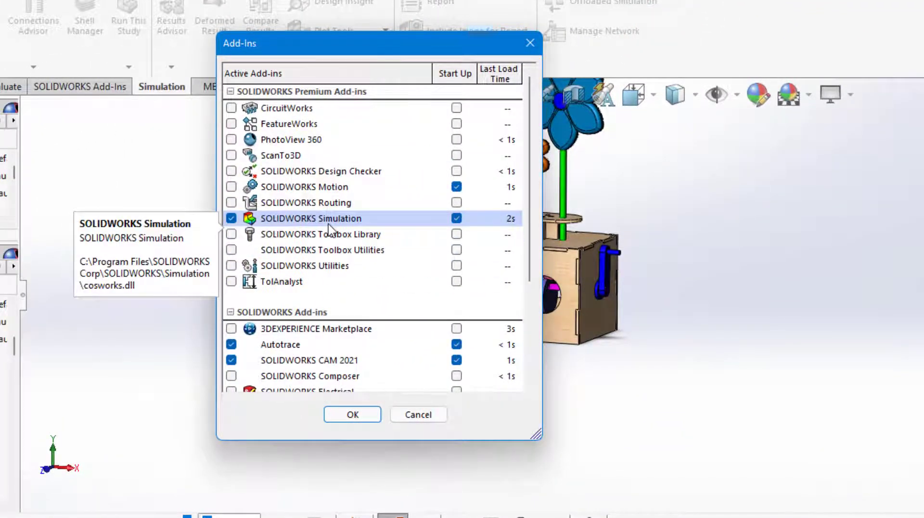
click(456, 187)
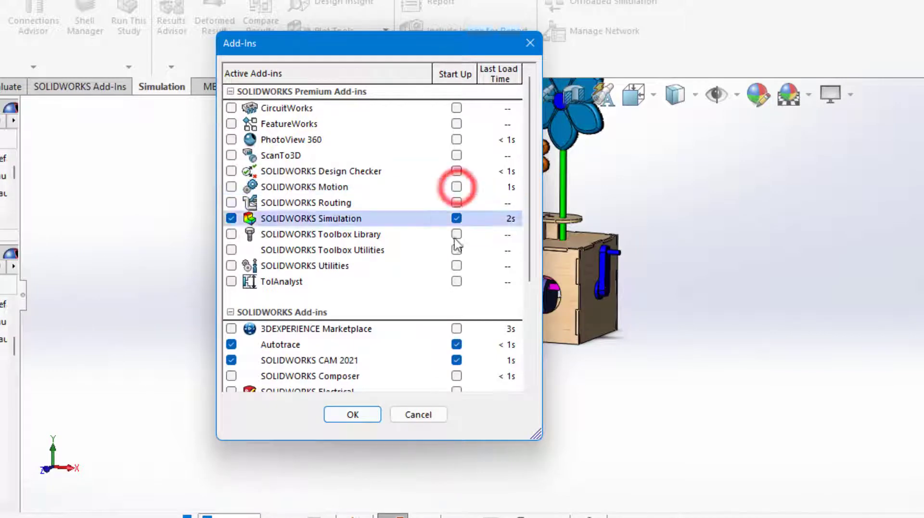
click(359, 416)
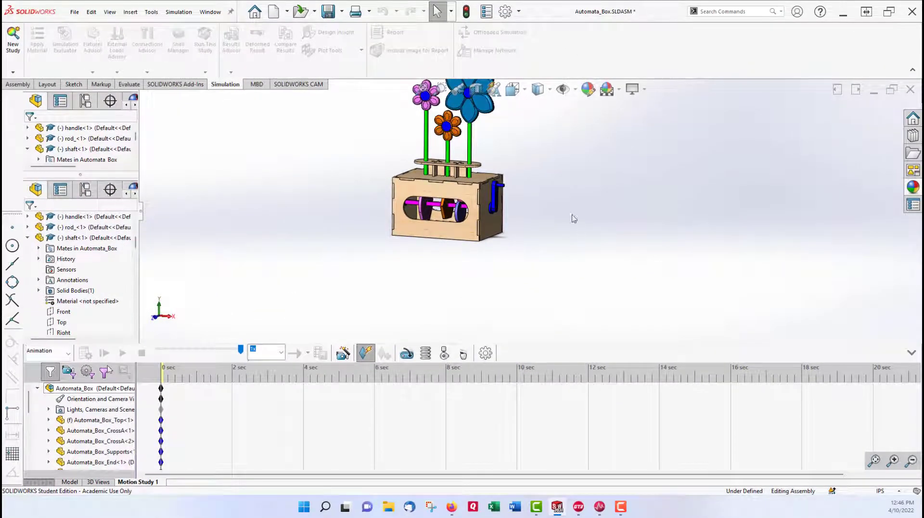
Step: Set the type of Motion Study 1 to Animation
scroll(552, 201, up, 3)
scroll(546, 166, down, 4)
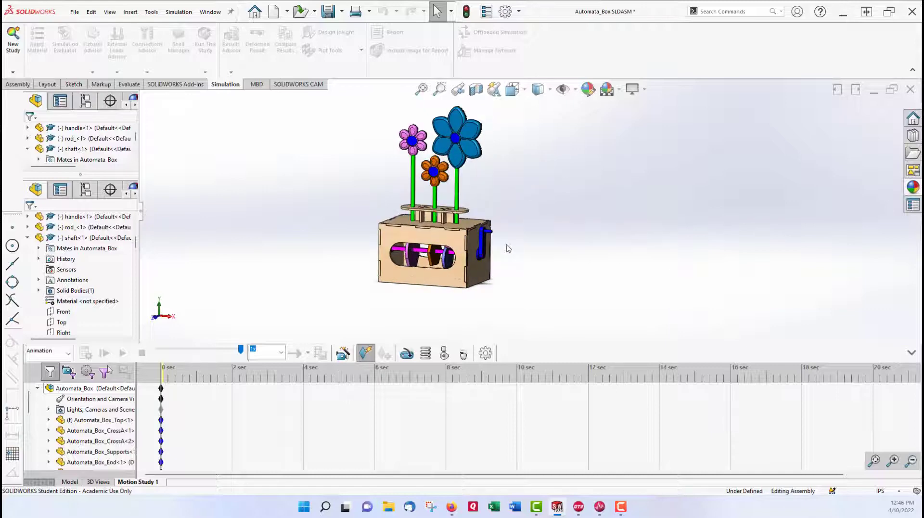
middle_drag(508, 248, 442, 290)
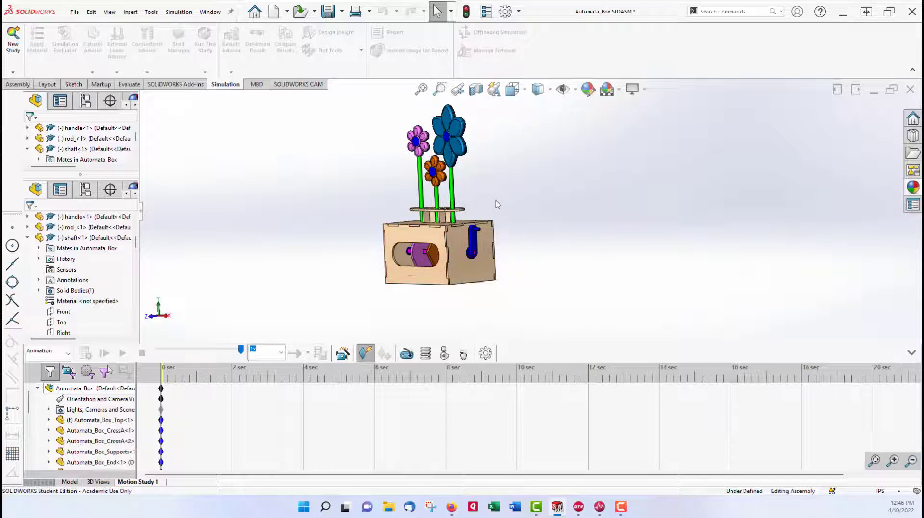
scroll(482, 234, down, 2)
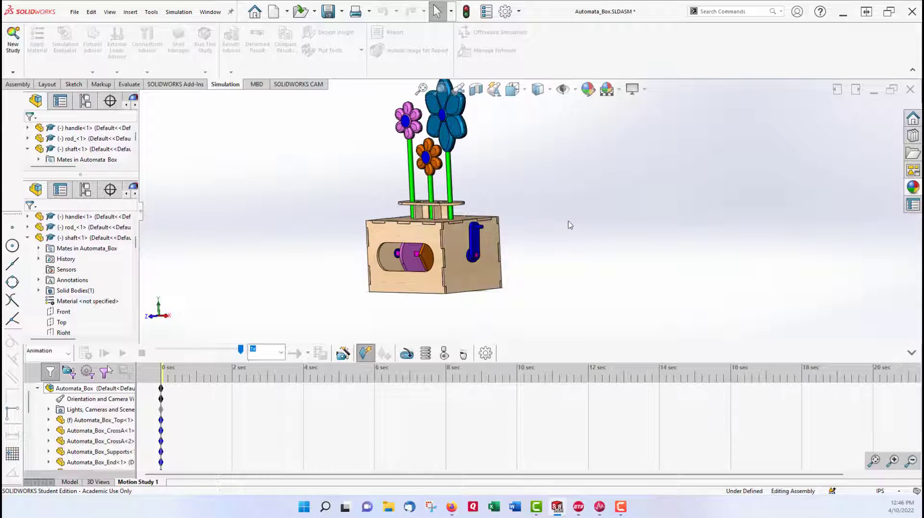
scroll(570, 225, up, 2)
scroll(570, 224, up, 2)
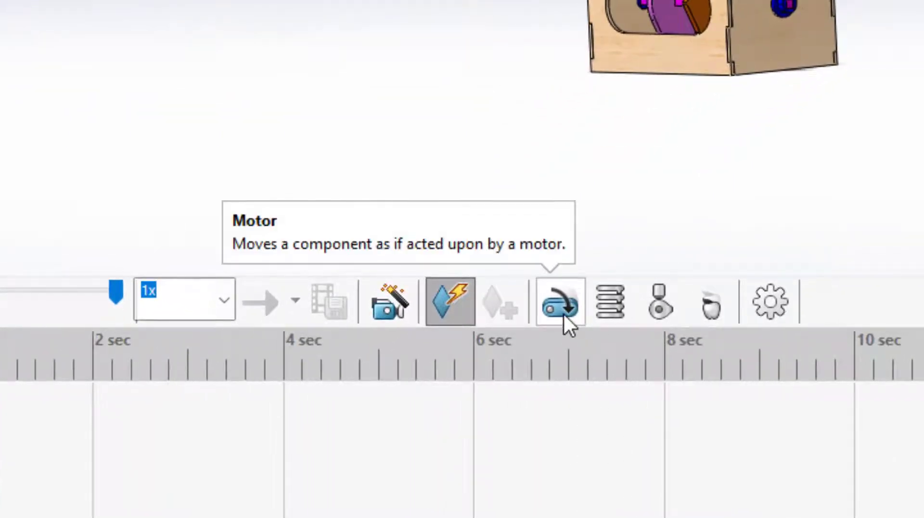
click(563, 314)
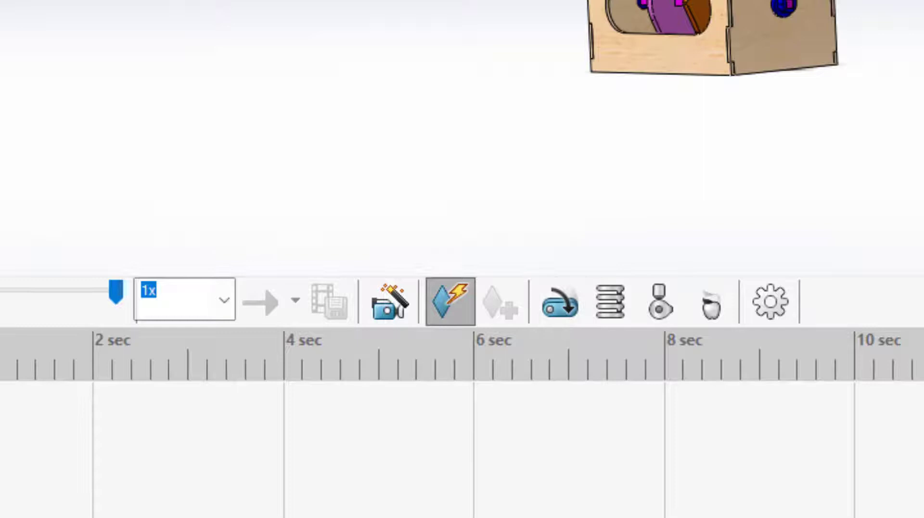
click(56, 208)
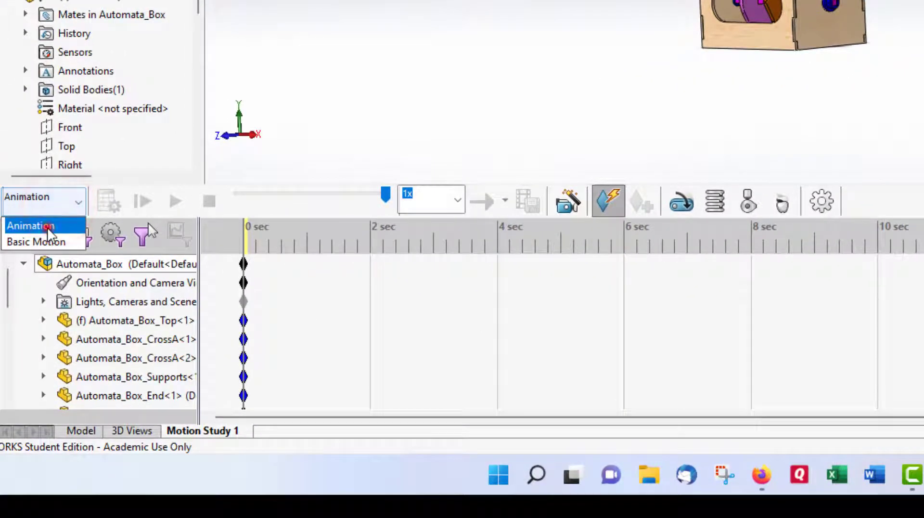
click(48, 227)
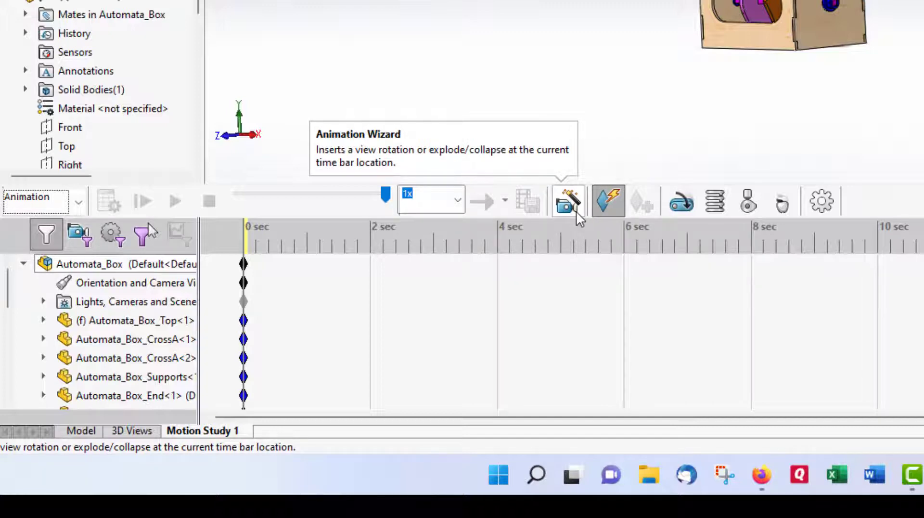
Step: Start a rotary motor and assign it to the square end face of the shaft protruding through the crank handle
click(677, 207)
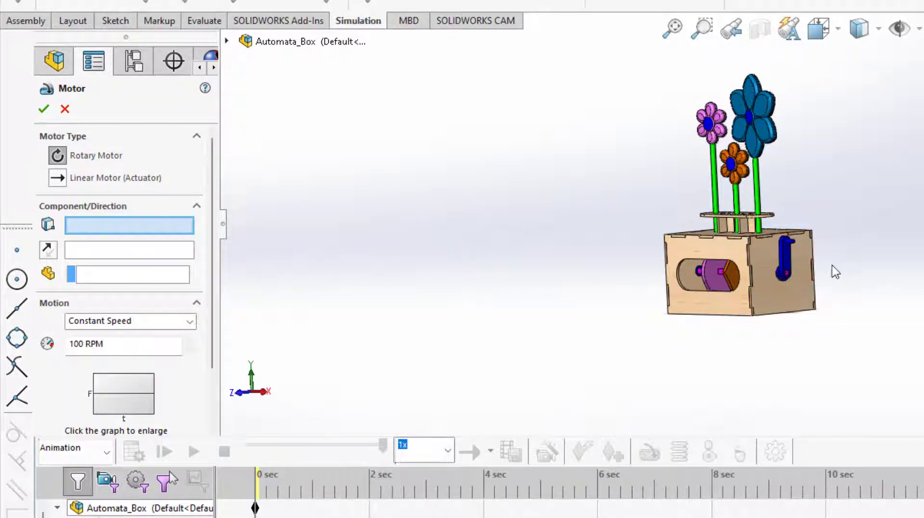
scroll(836, 272, down, 1)
scroll(836, 272, down, 6)
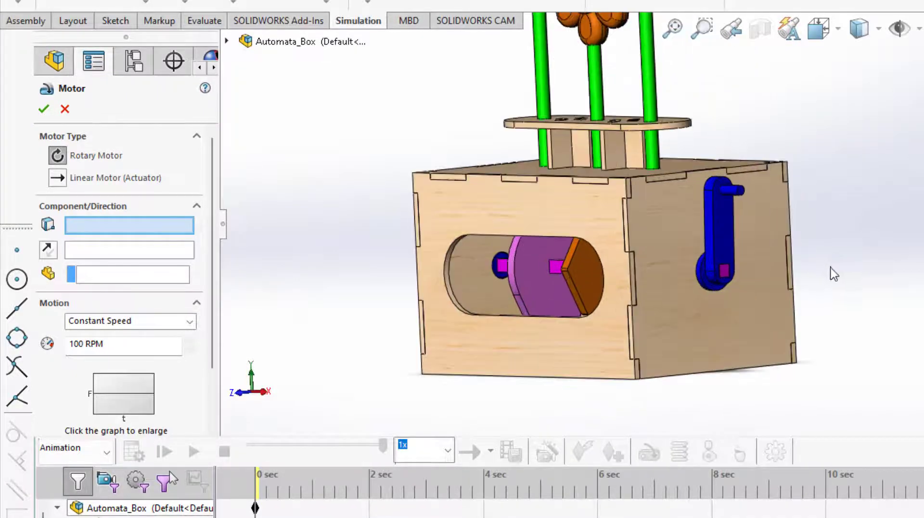
scroll(698, 262, down, 3)
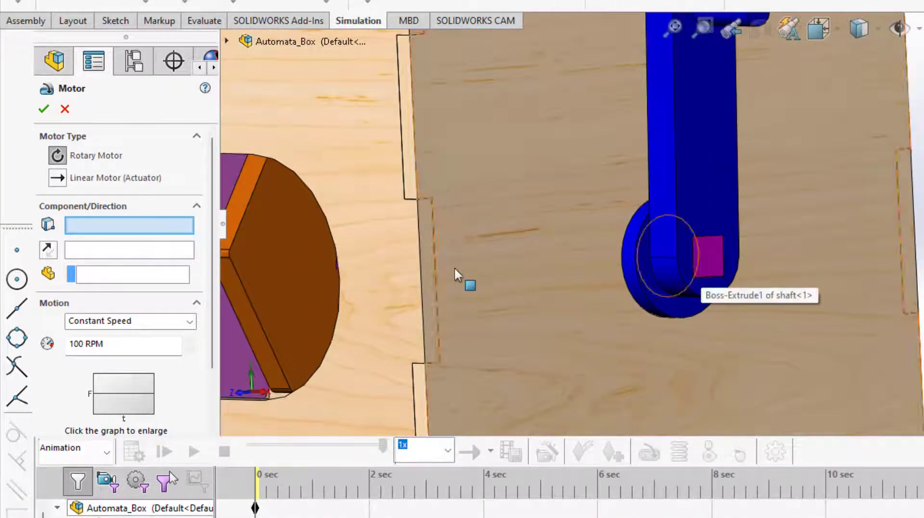
click(707, 256)
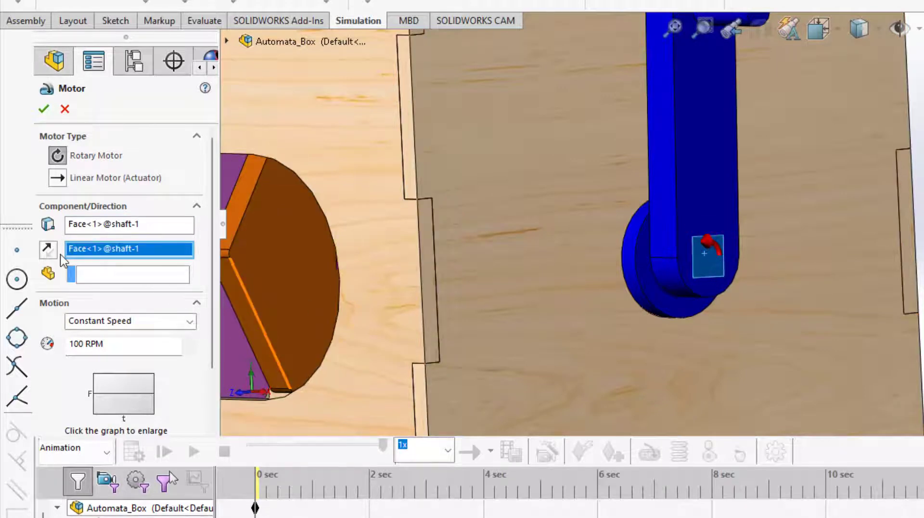
Step: Try reversing the rotary motor's direction of rotation on the shaft face
click(47, 249)
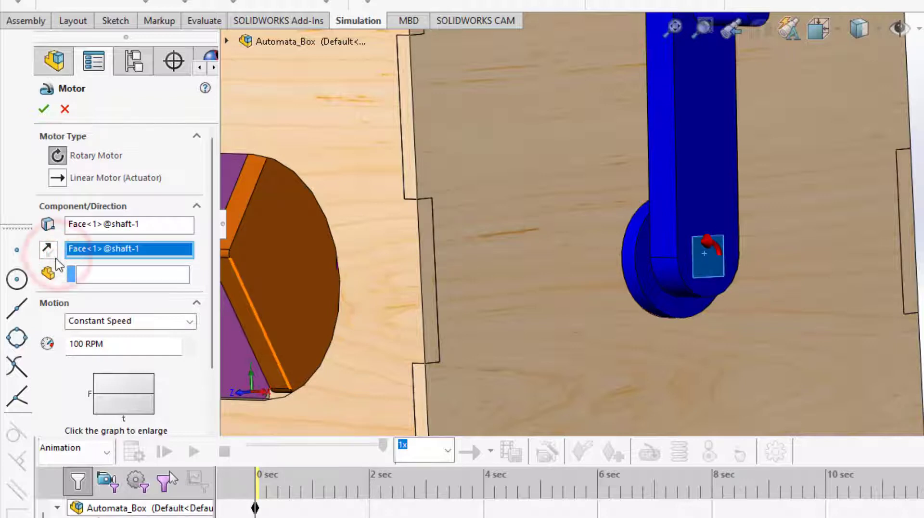
click(47, 249)
click(47, 249)
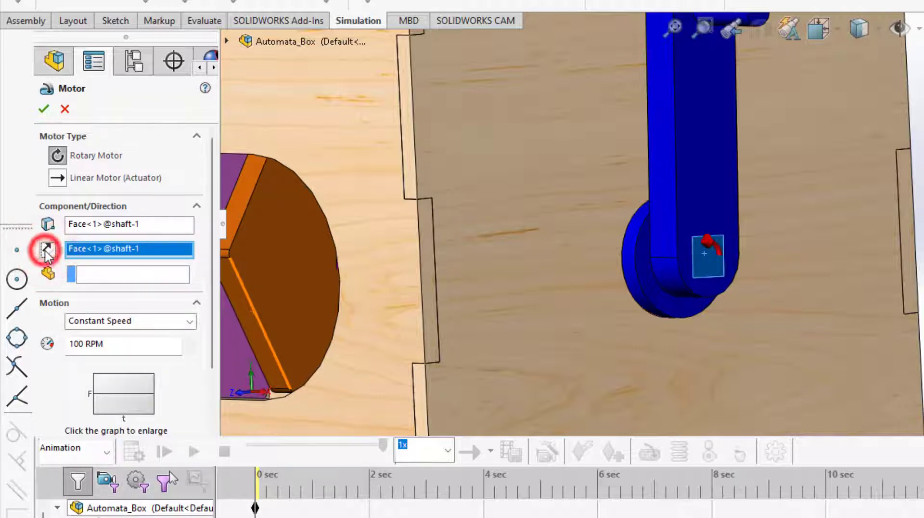
click(46, 252)
click(46, 251)
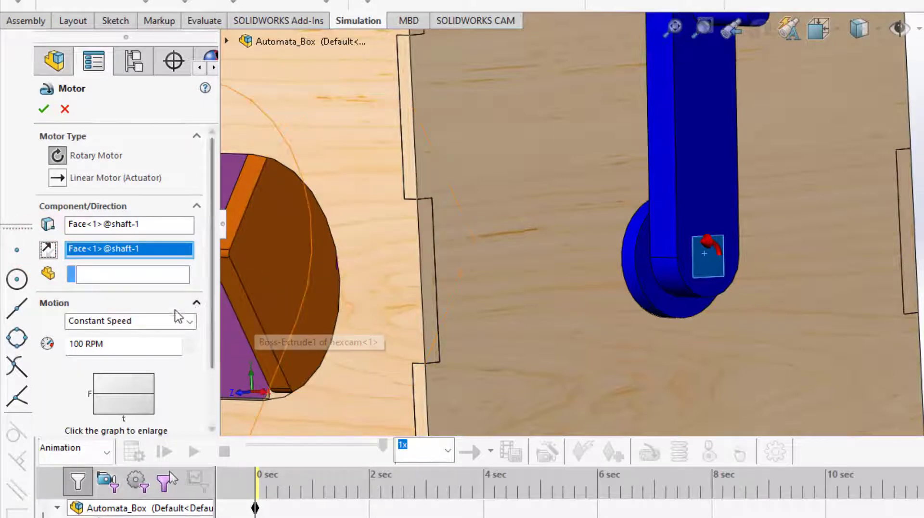
Step: Set the rotary motor's constant speed to 20 RPM and create the motor
click(118, 346)
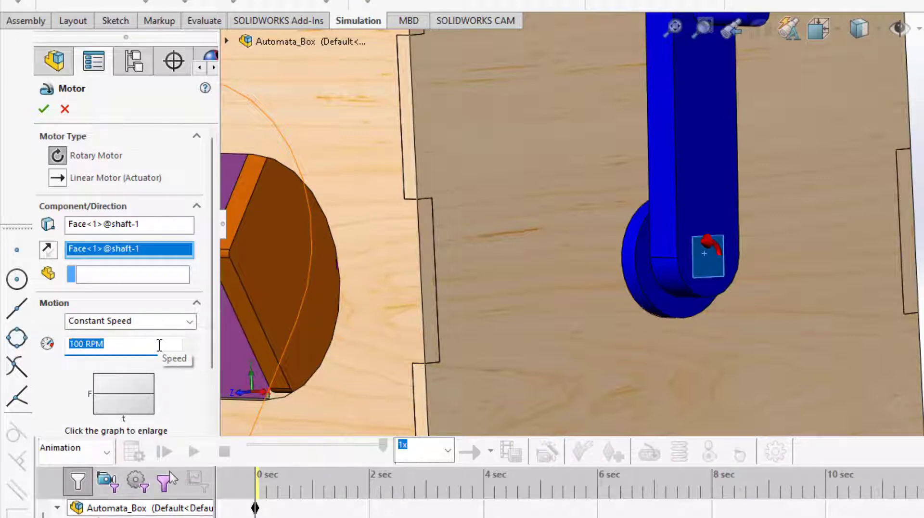
text(20)
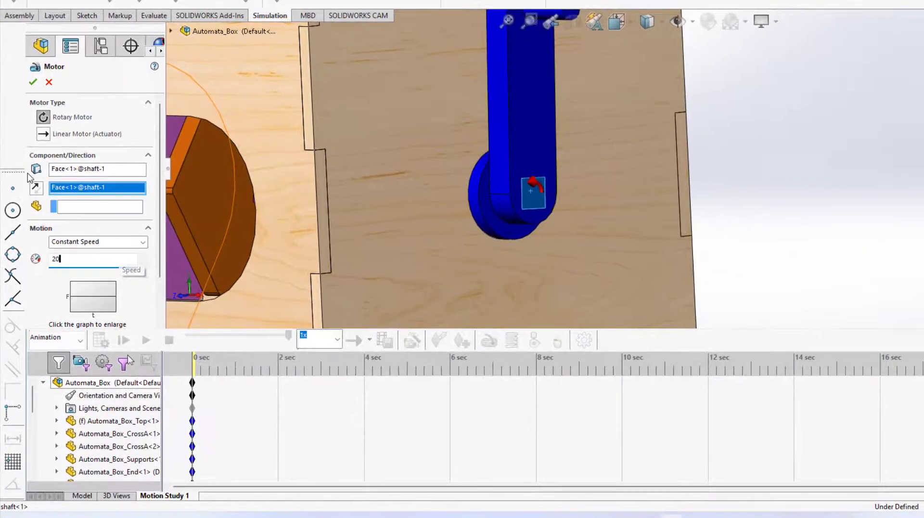
click(34, 83)
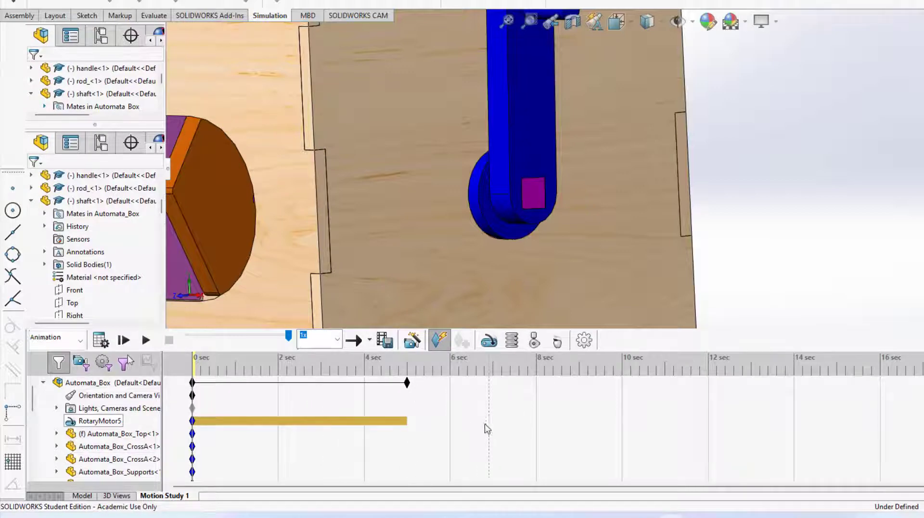
click(407, 383)
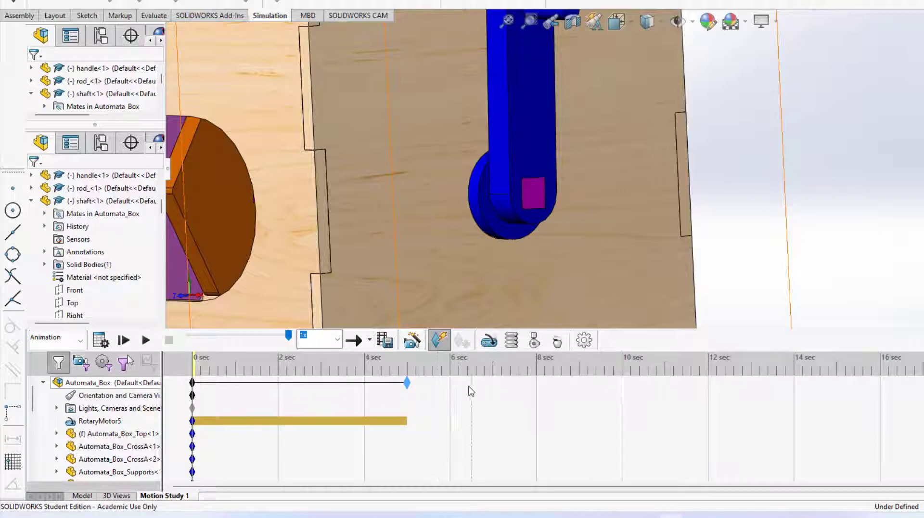
right_click(456, 398)
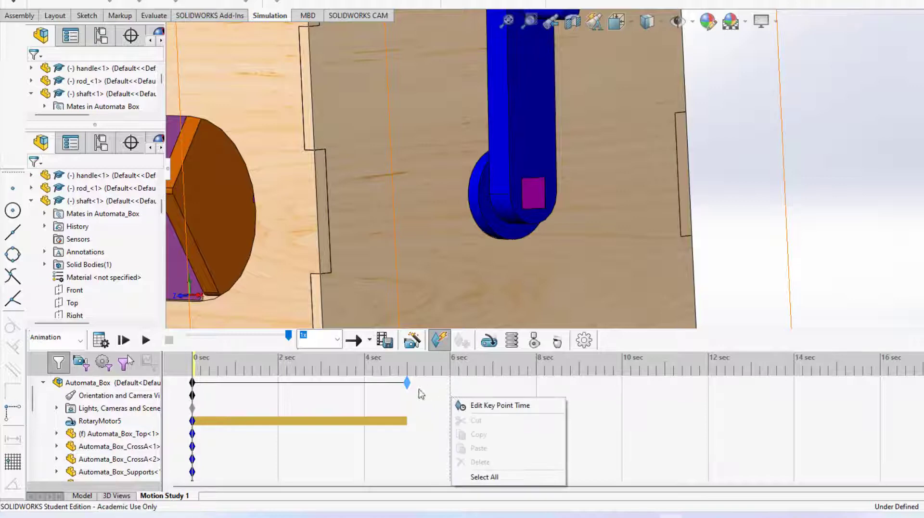
click(407, 384)
mouse_move(407, 383)
mouse_down()
mouse_move(625, 386)
mouse_move(367, 403)
mouse_move(407, 392)
mouse_up()
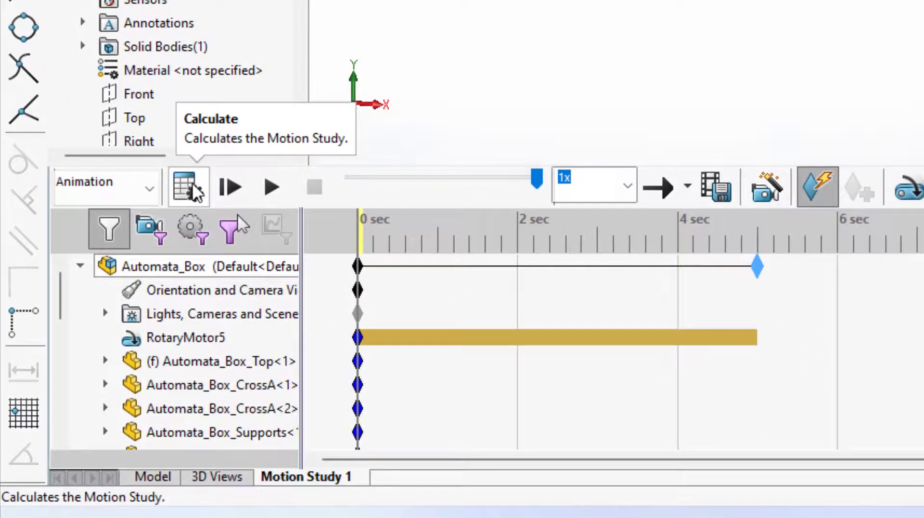
Step: Calculate the motion study and play the animation back from its start
click(194, 186)
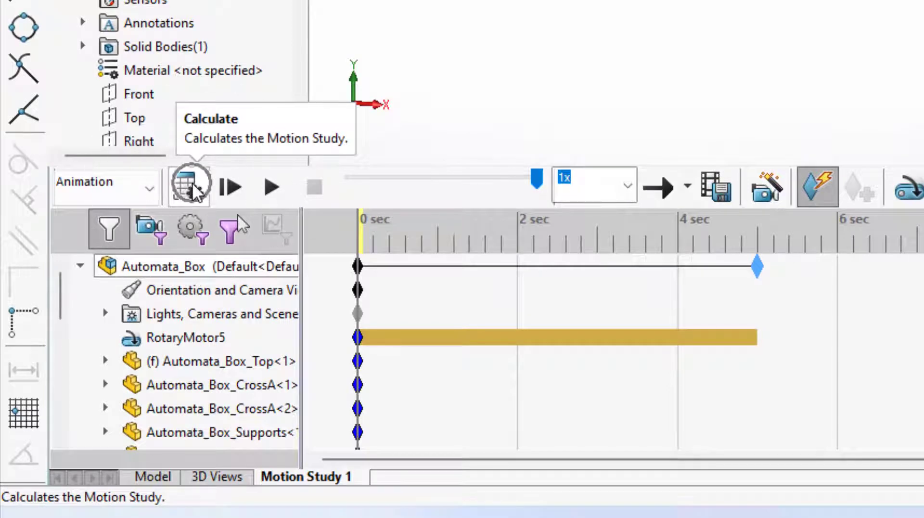
click(228, 189)
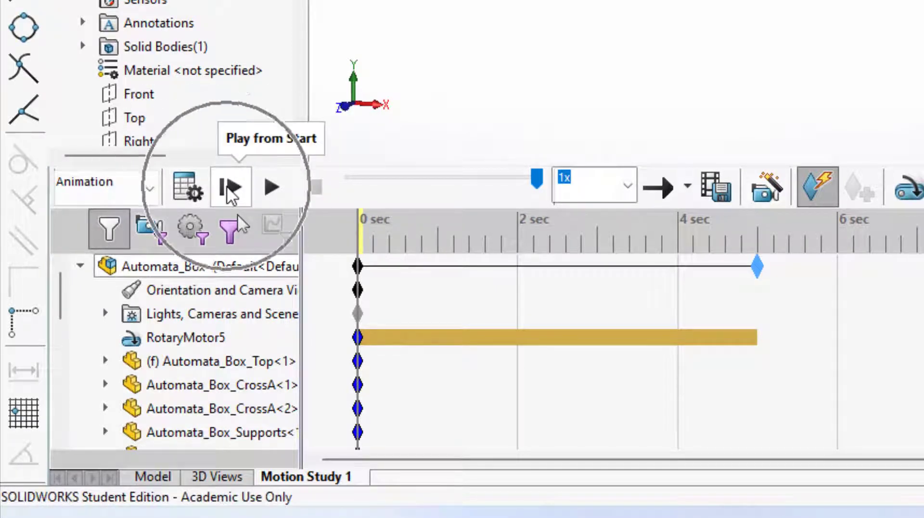
click(272, 192)
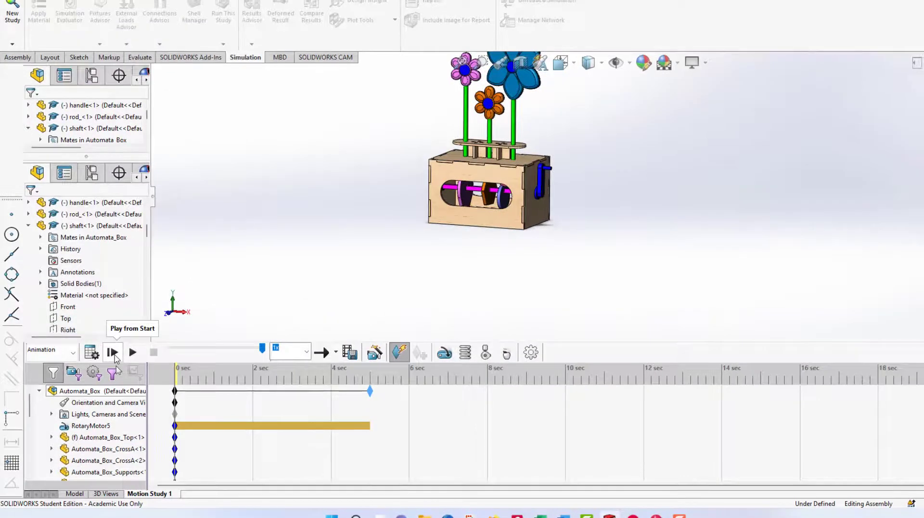
click(113, 353)
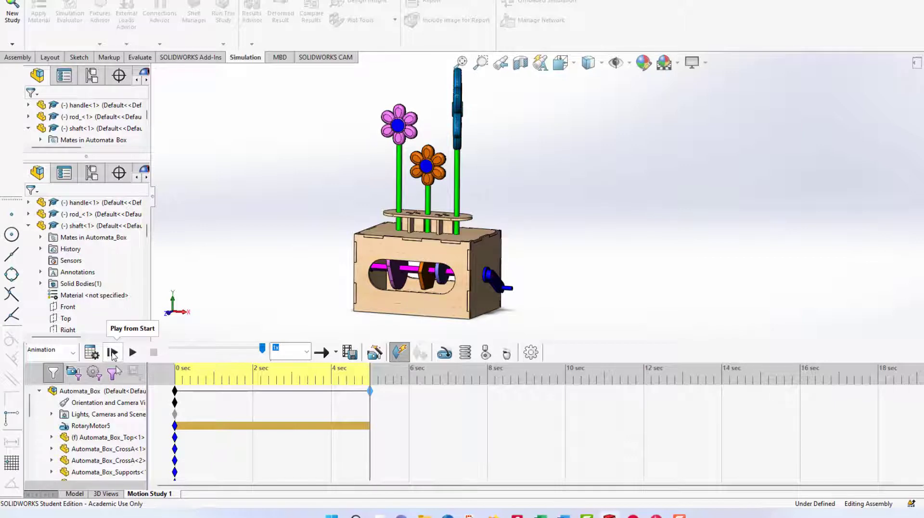
click(112, 352)
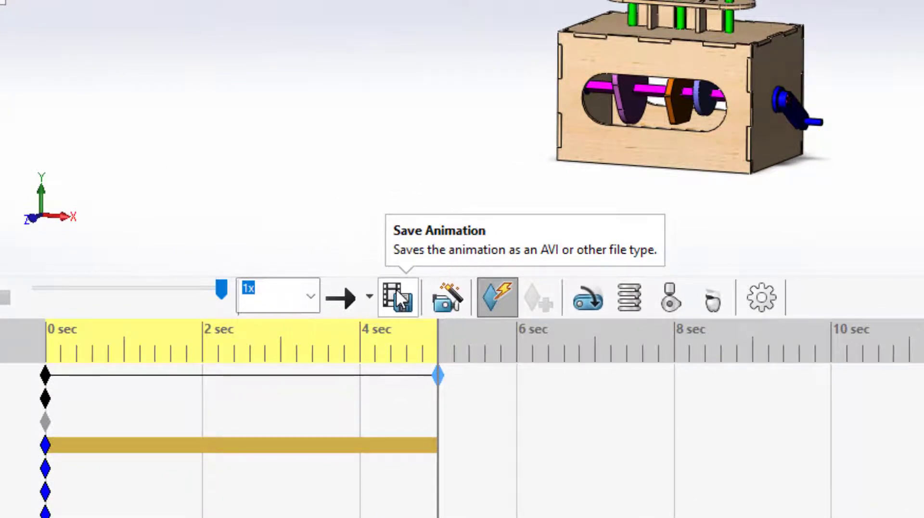
Step: Start saving the animation as an MP4 Video file with a custom 1:1 square aspect ratio
click(396, 288)
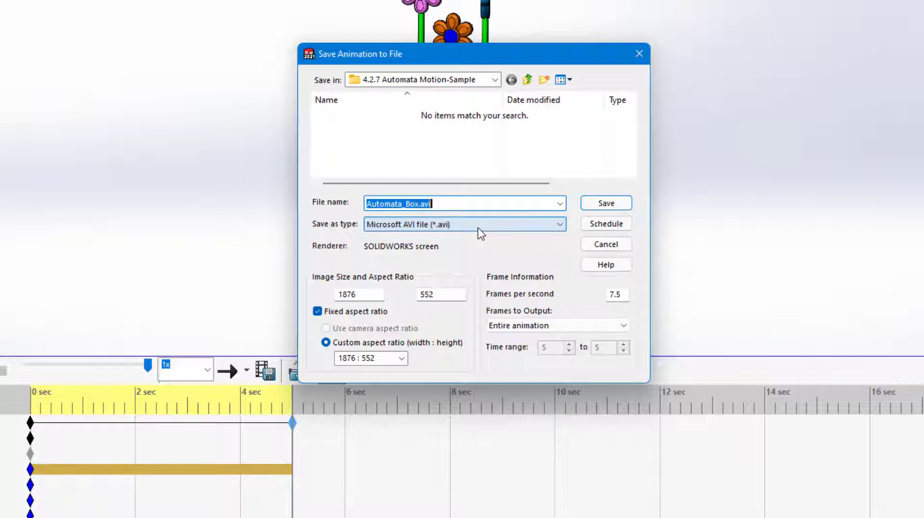
click(484, 226)
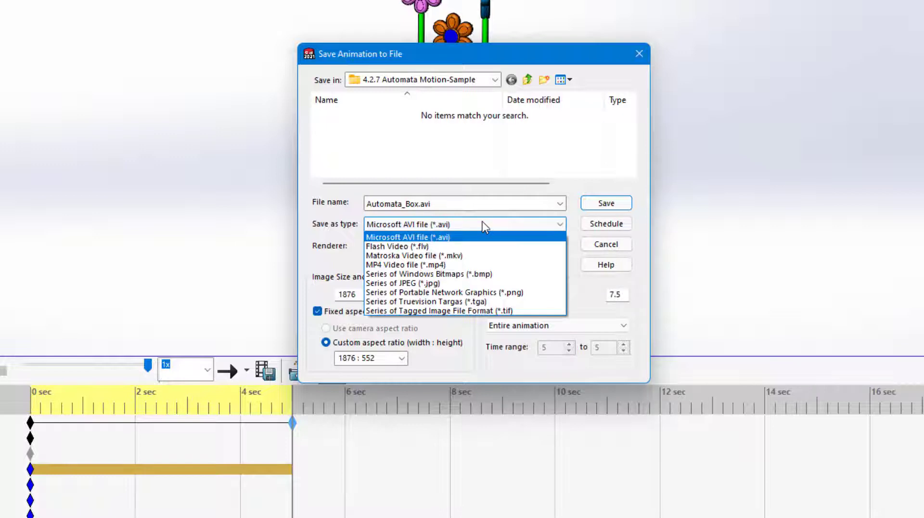
click(425, 266)
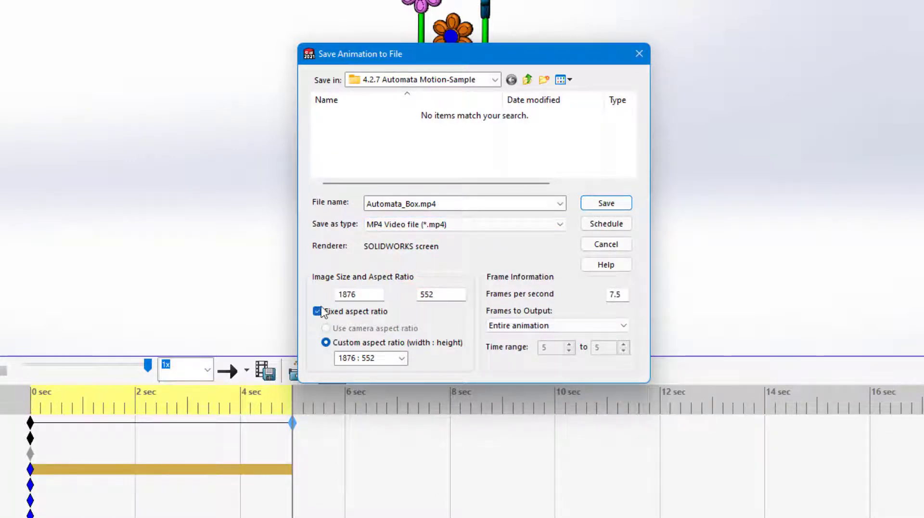
click(402, 359)
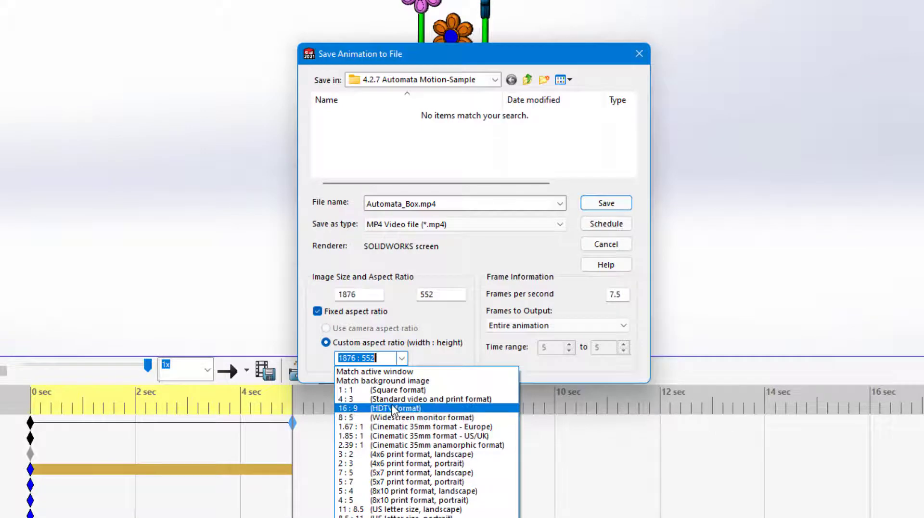
click(392, 389)
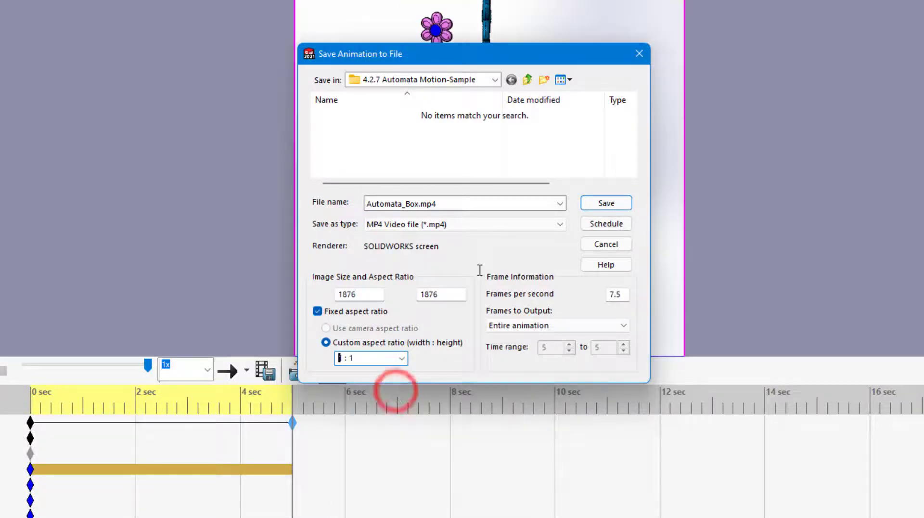
Step: Uncover the frame preview and try the 4:3 and 8:5 aspect ratios for the exported video
drag(546, 54, 151, 12)
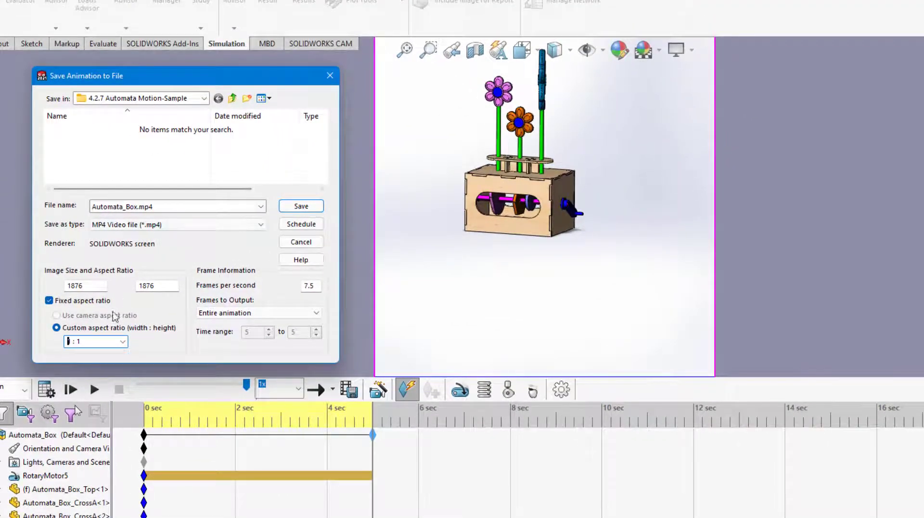
click(122, 341)
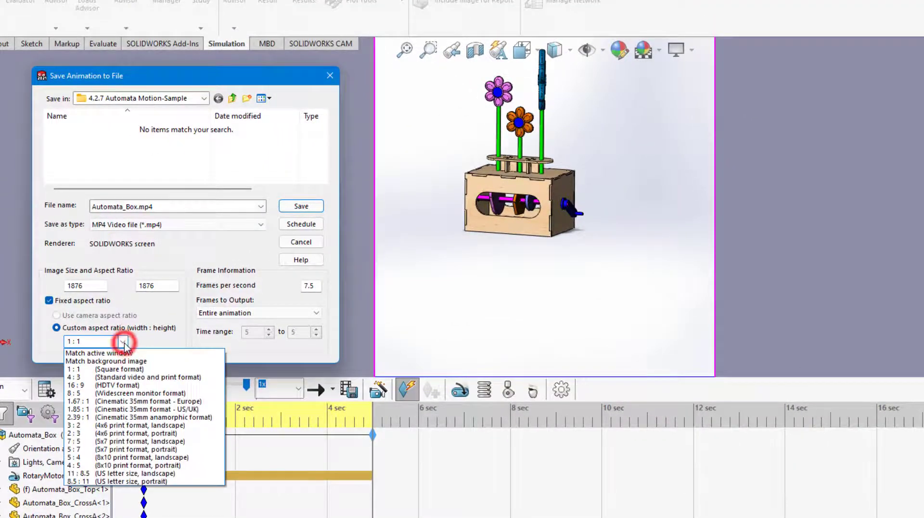
click(108, 378)
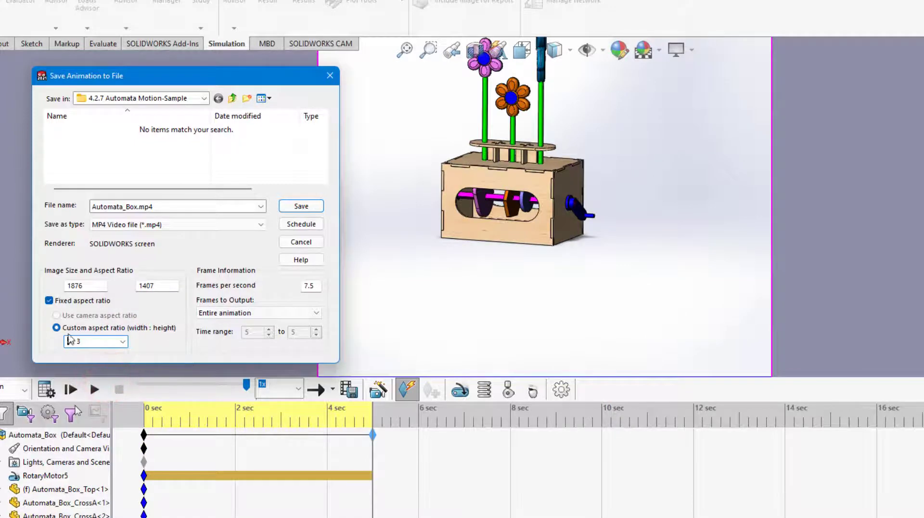
click(122, 341)
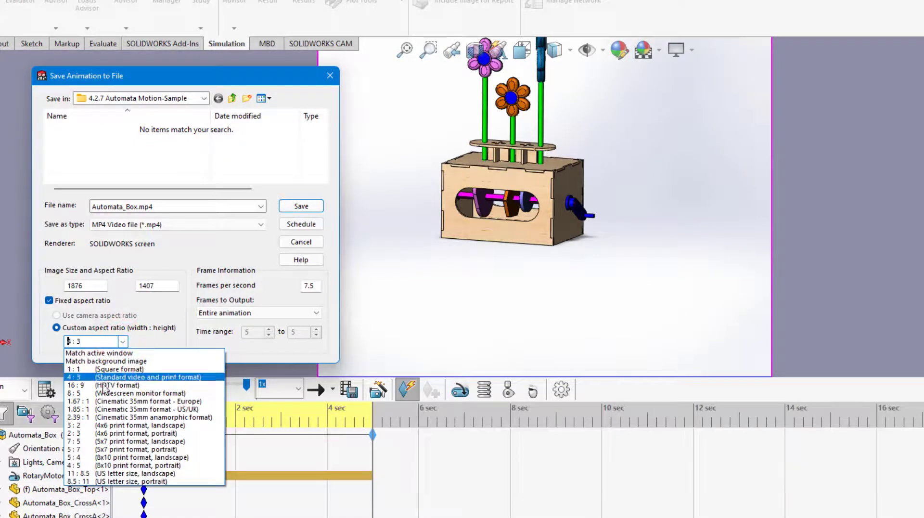
click(102, 394)
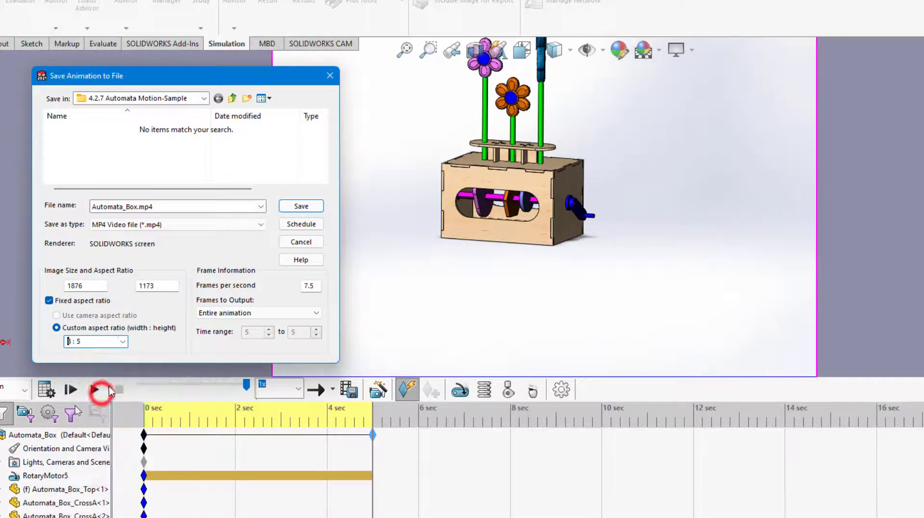
Step: Set the aspect ratio to 1:1 square format and save Automata_Box.mp4, recalculating the motion study results before saving
click(122, 342)
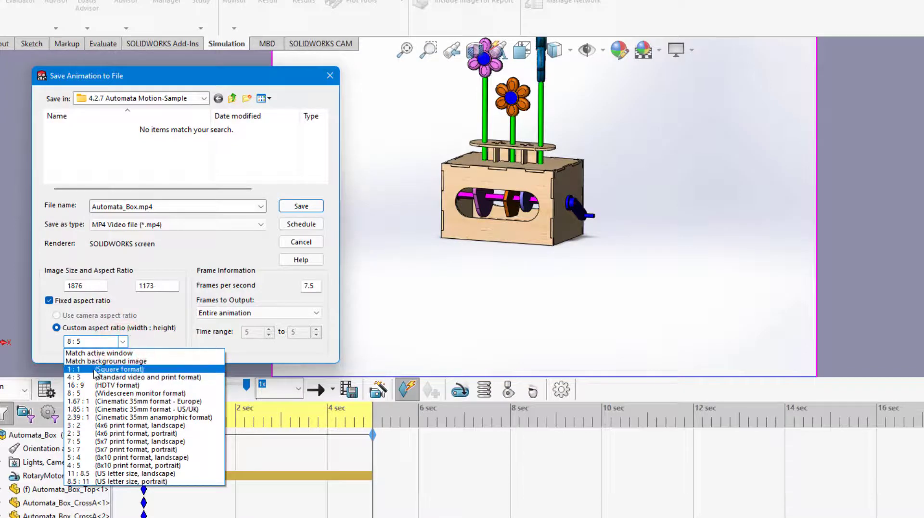
click(95, 369)
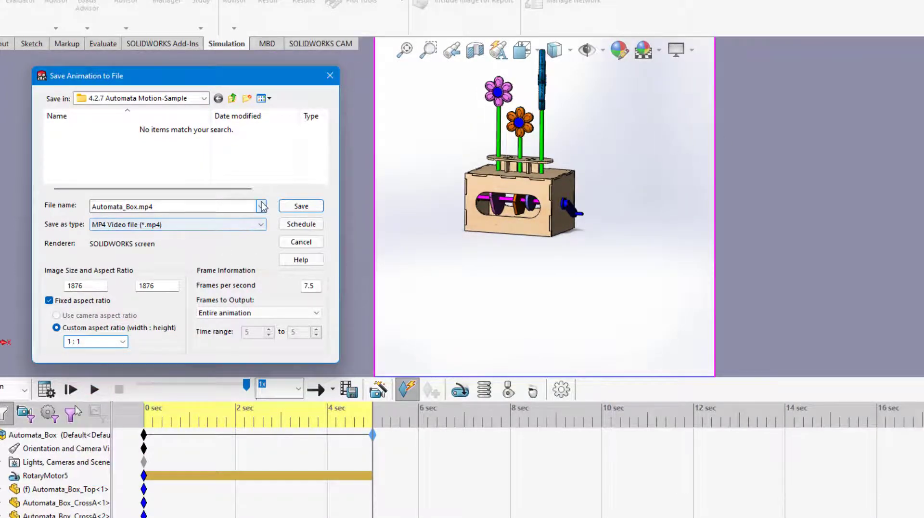
click(305, 207)
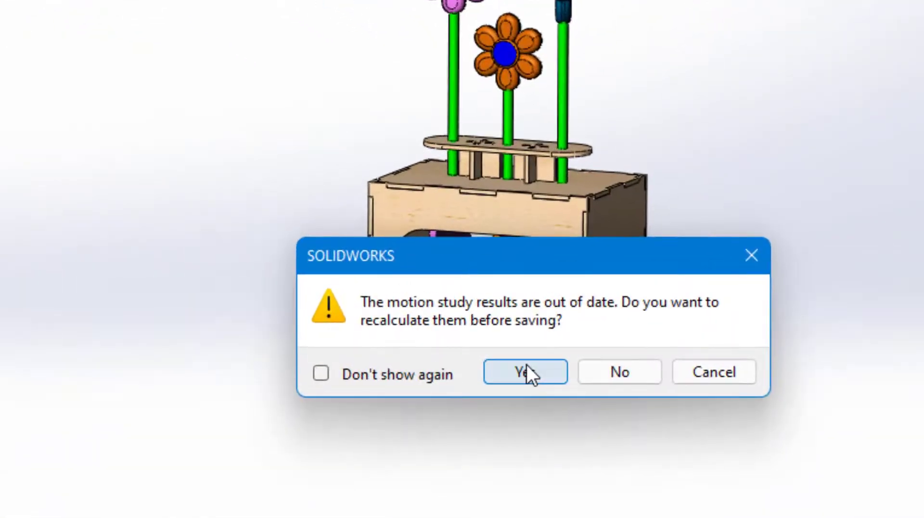
click(523, 372)
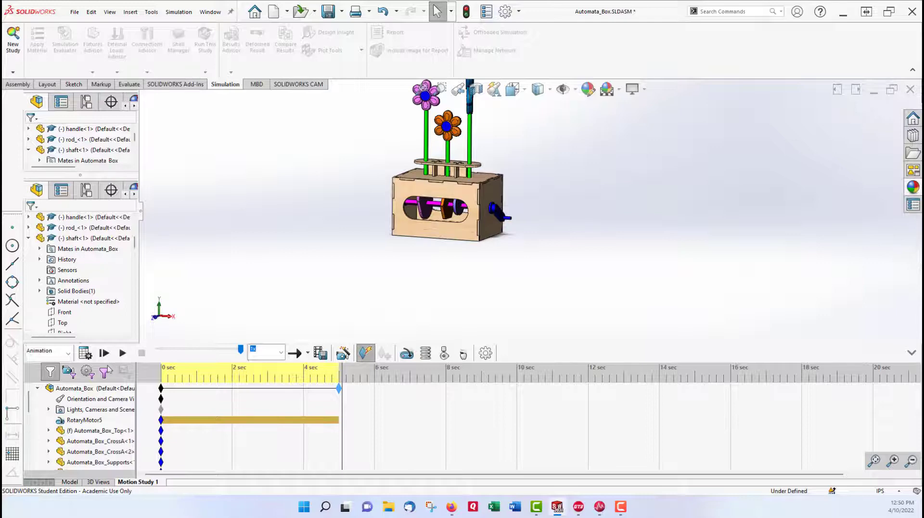
Step: Switch to File Explorer and open Automata_Box.mp4 from the 4.2.7 Automata Motion-Sample folder inside IT41
click(389, 507)
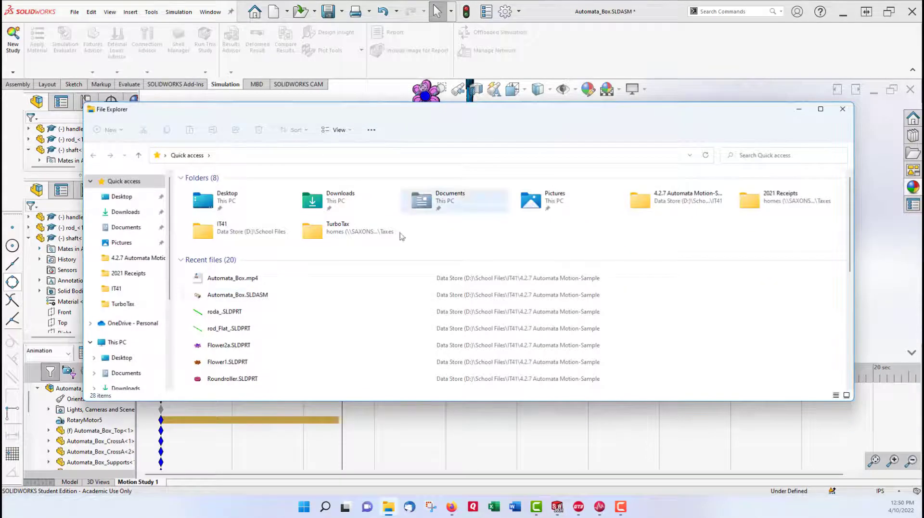
double_click(200, 236)
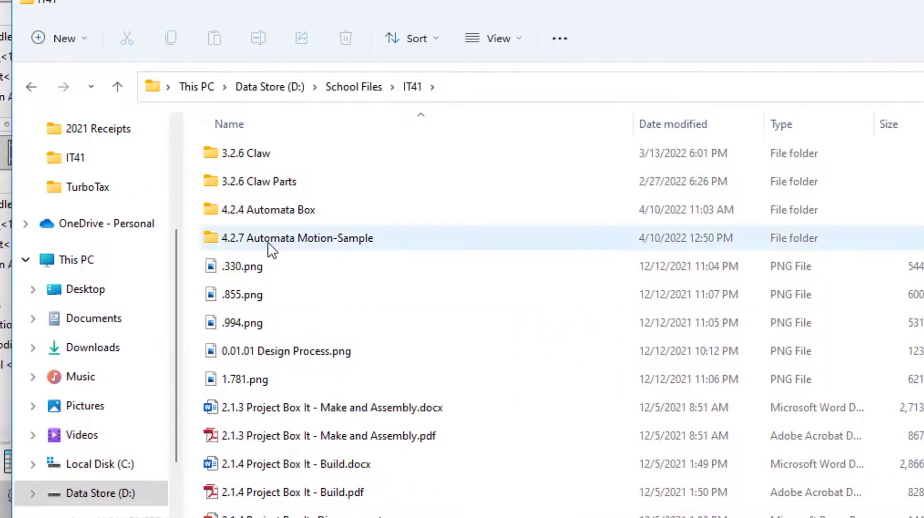
double_click(267, 240)
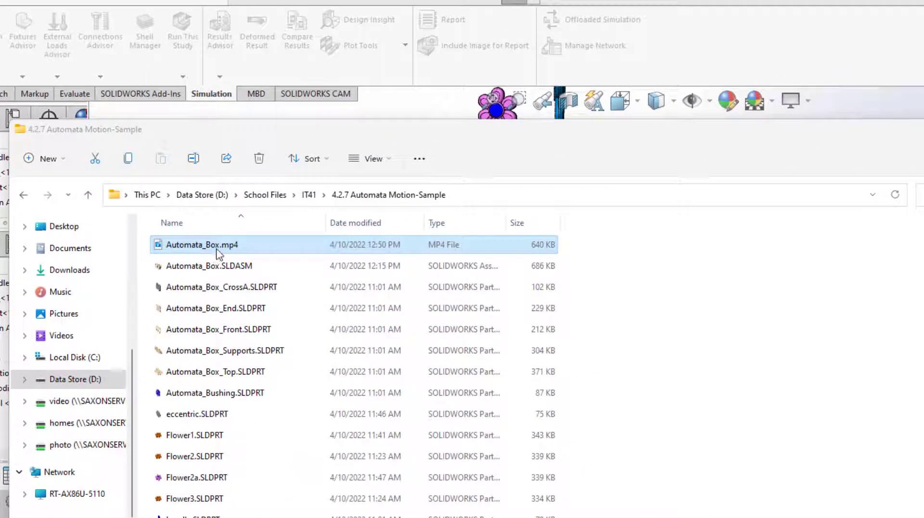
double_click(217, 246)
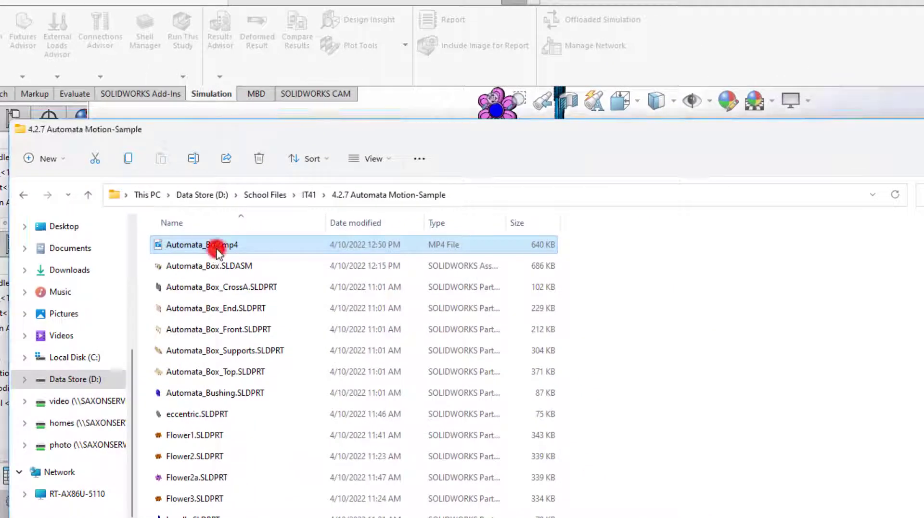